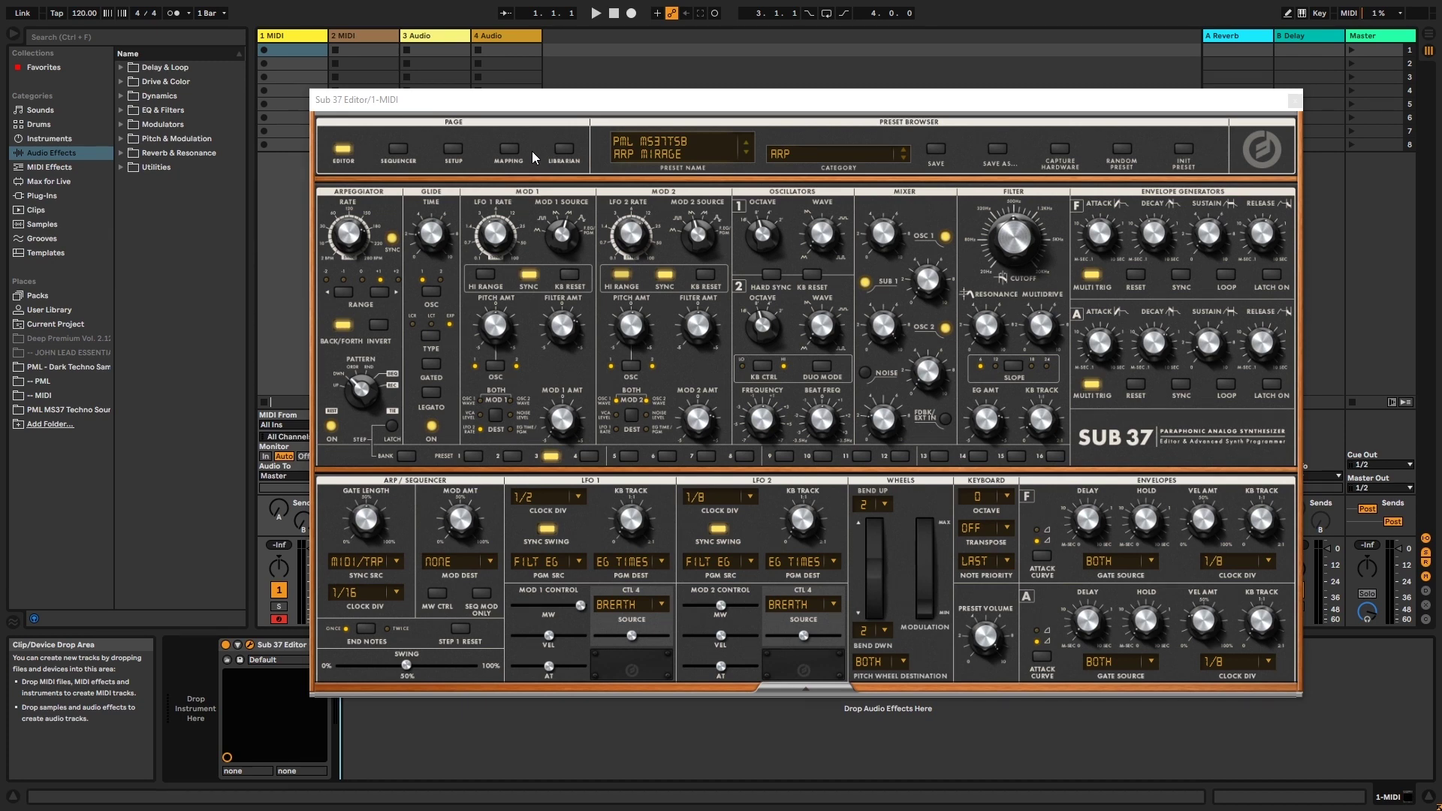
# - Show the Setup page with the global and MIDI settings, and return to the Editor page
pyautogui.click(447, 149)
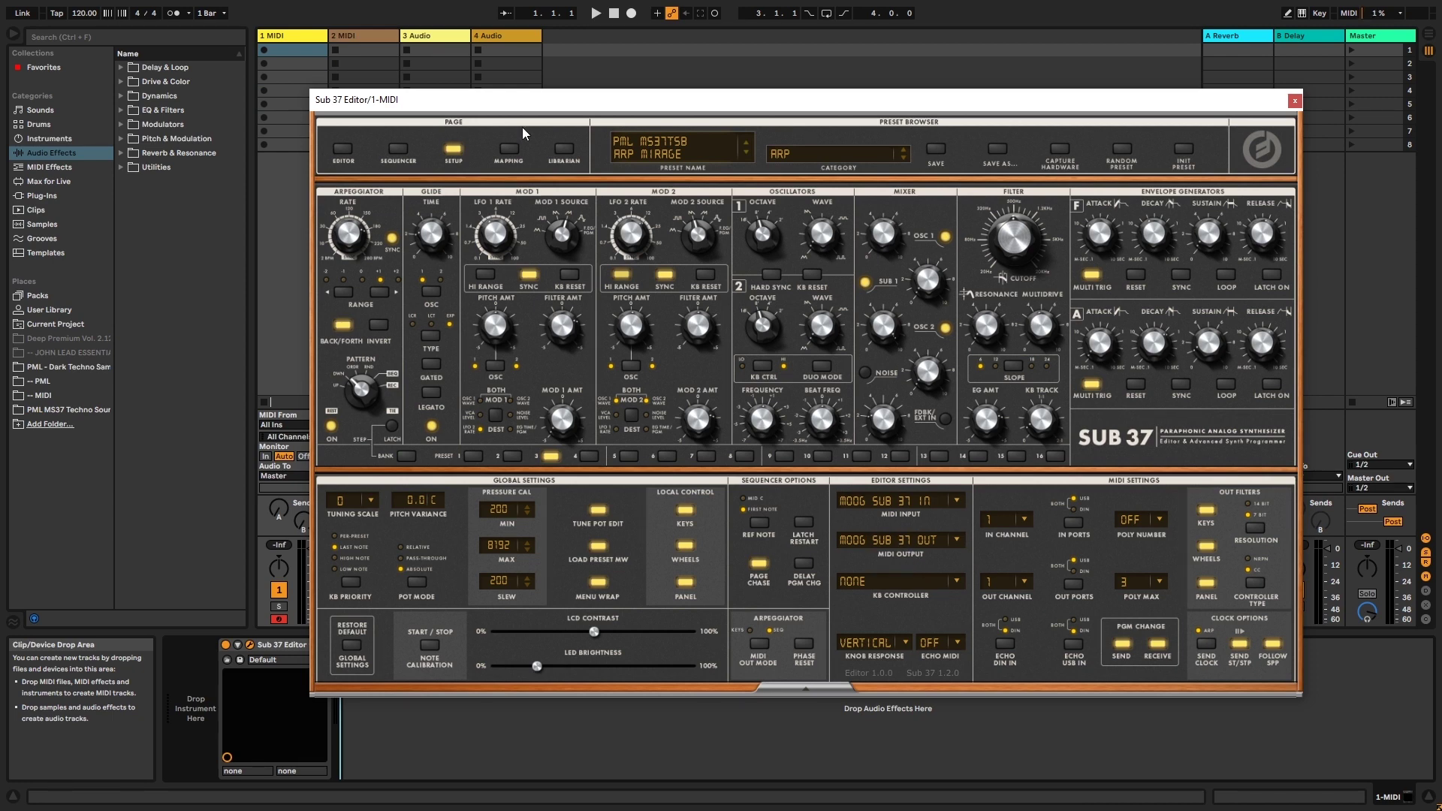
pyautogui.click(343, 154)
pyautogui.moveTo(1016, 242)
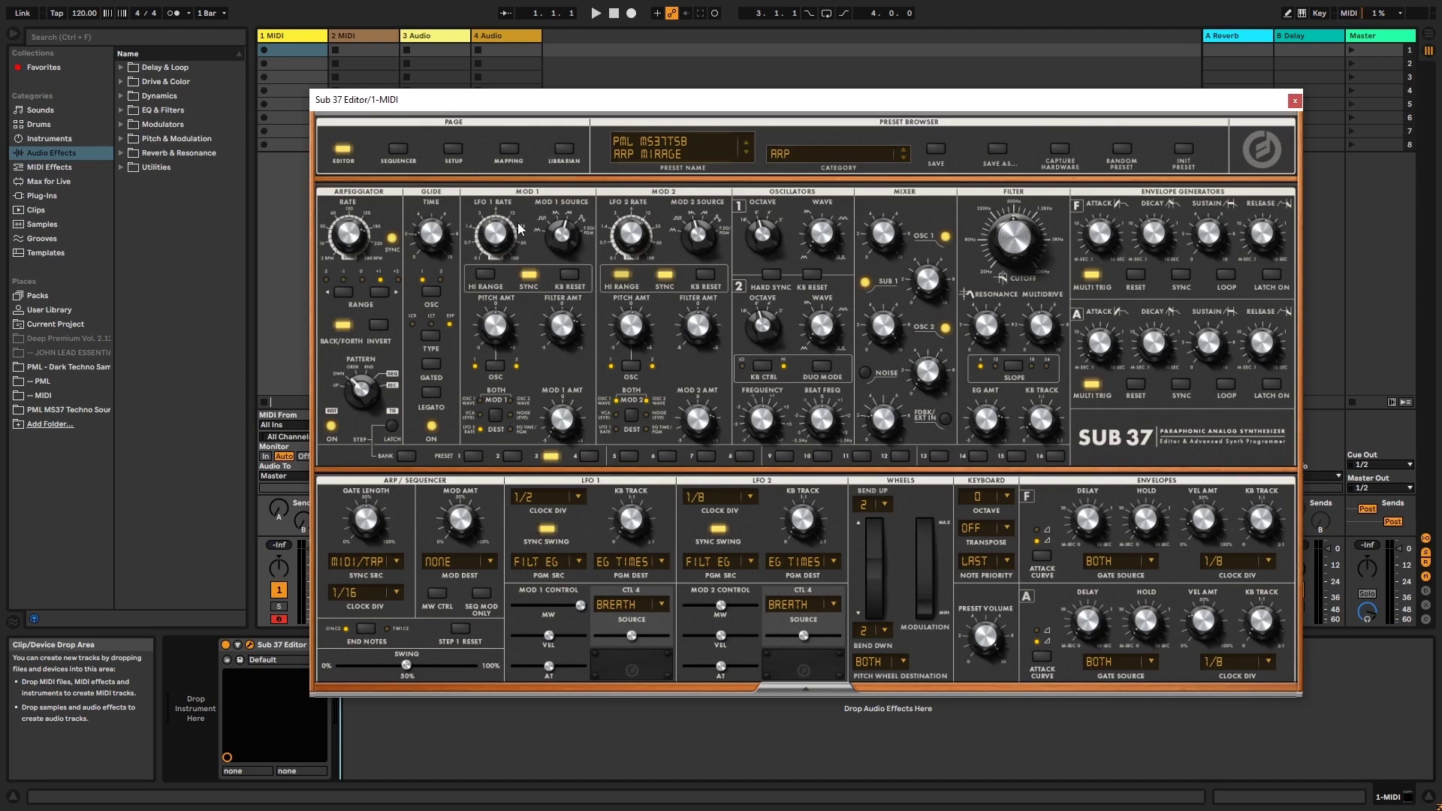
# - Open the Librarian page and reveal the User preset folder's location on disk
pyautogui.click(565, 147)
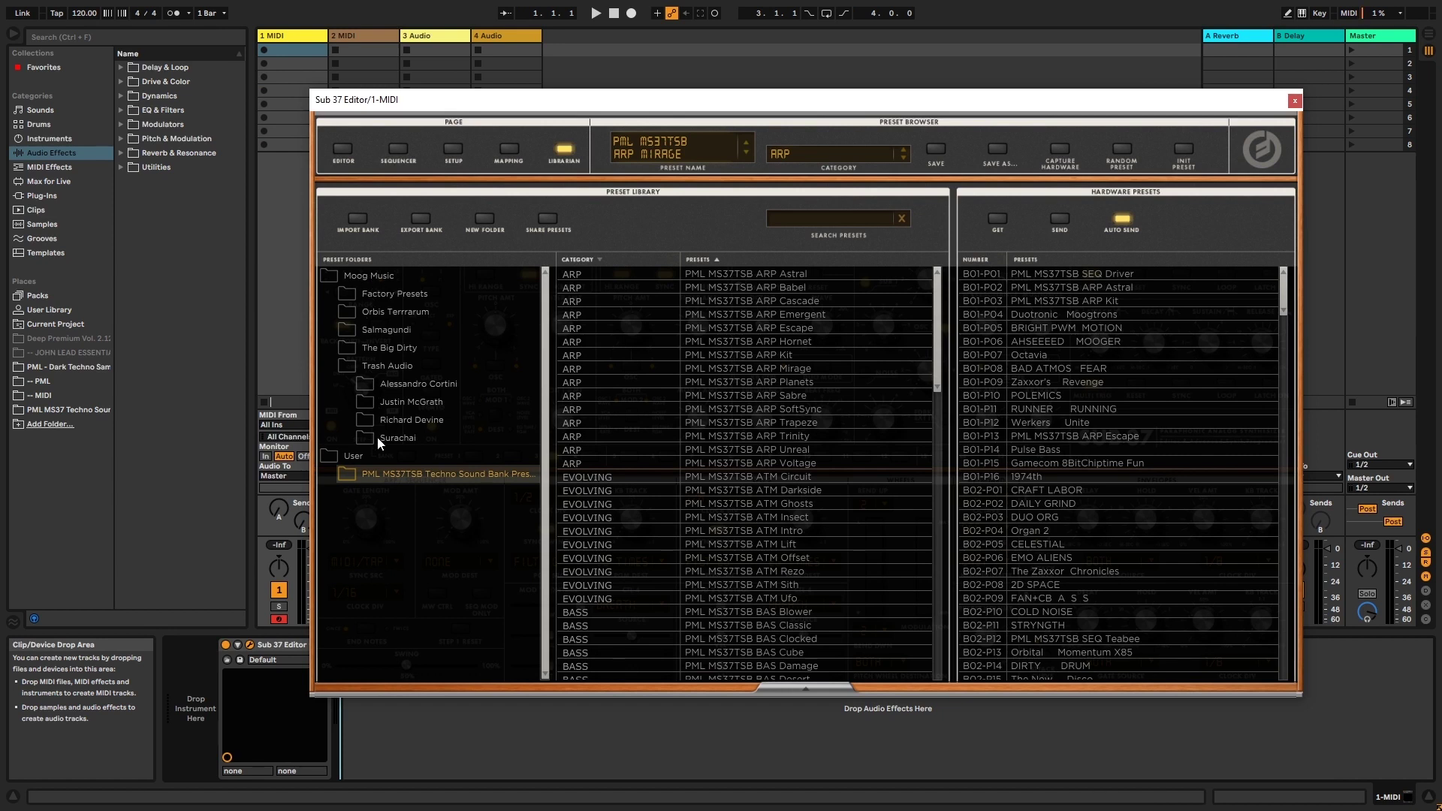
pyautogui.click(357, 458)
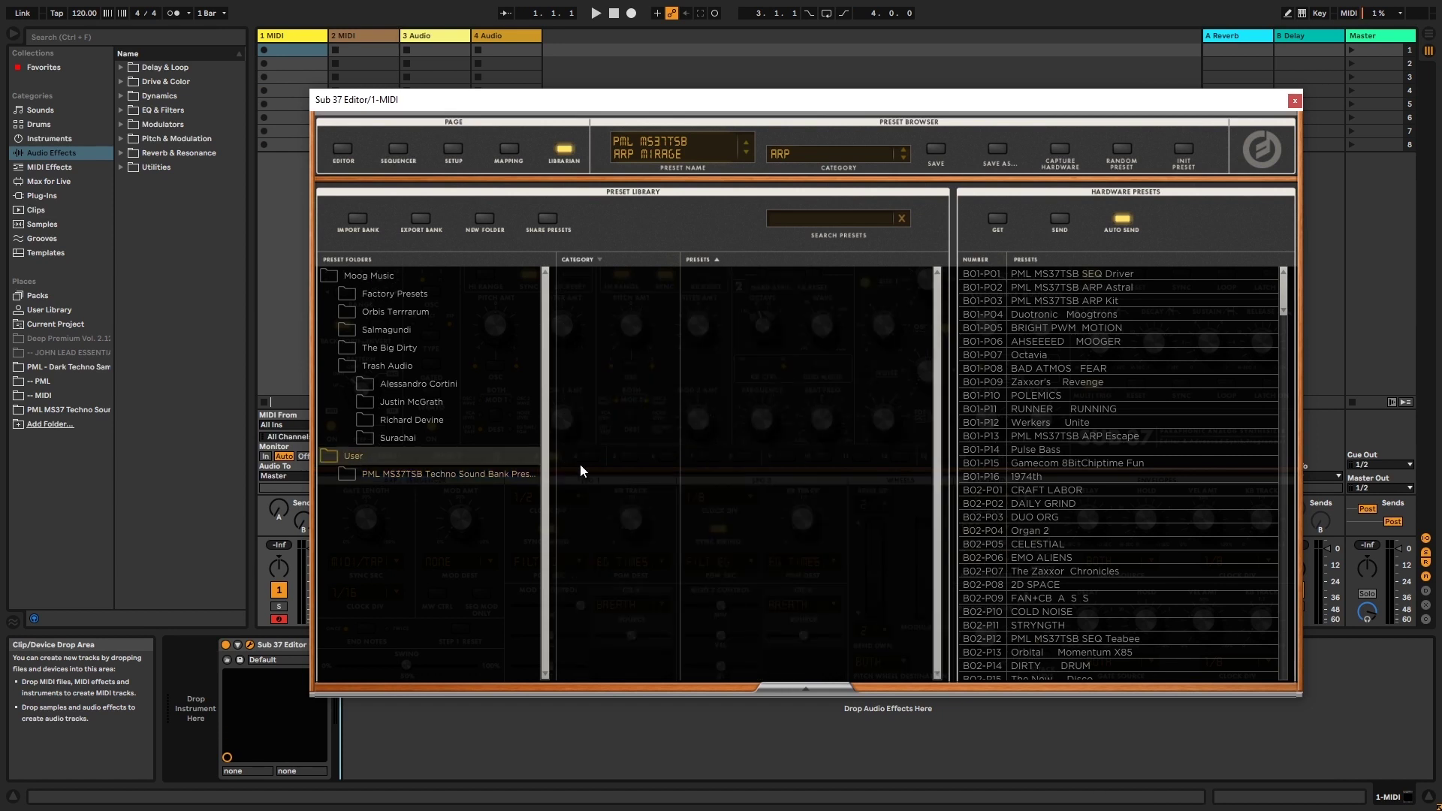
pyautogui.rightClick(354, 456)
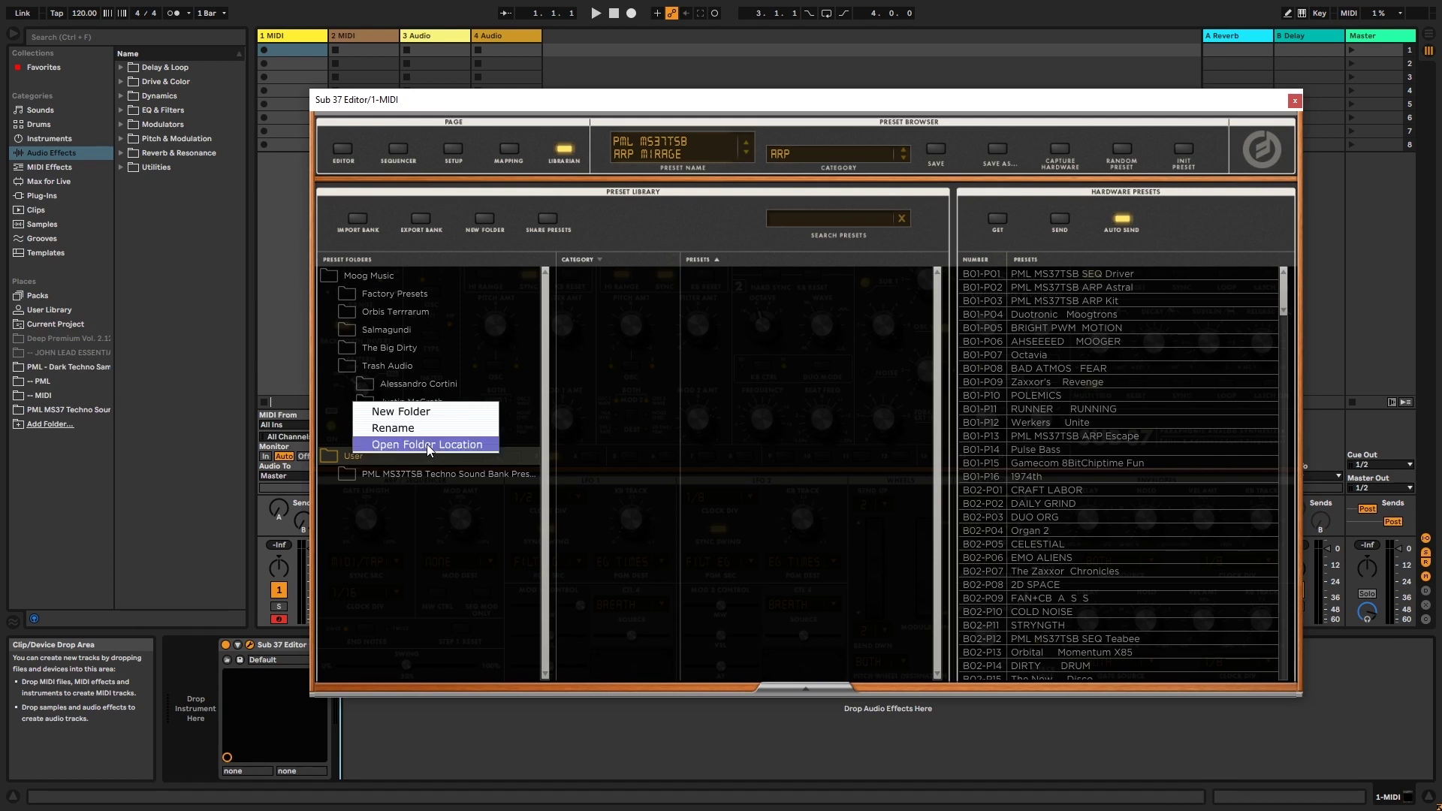
pyautogui.click(356, 461)
pyautogui.rightClick(359, 454)
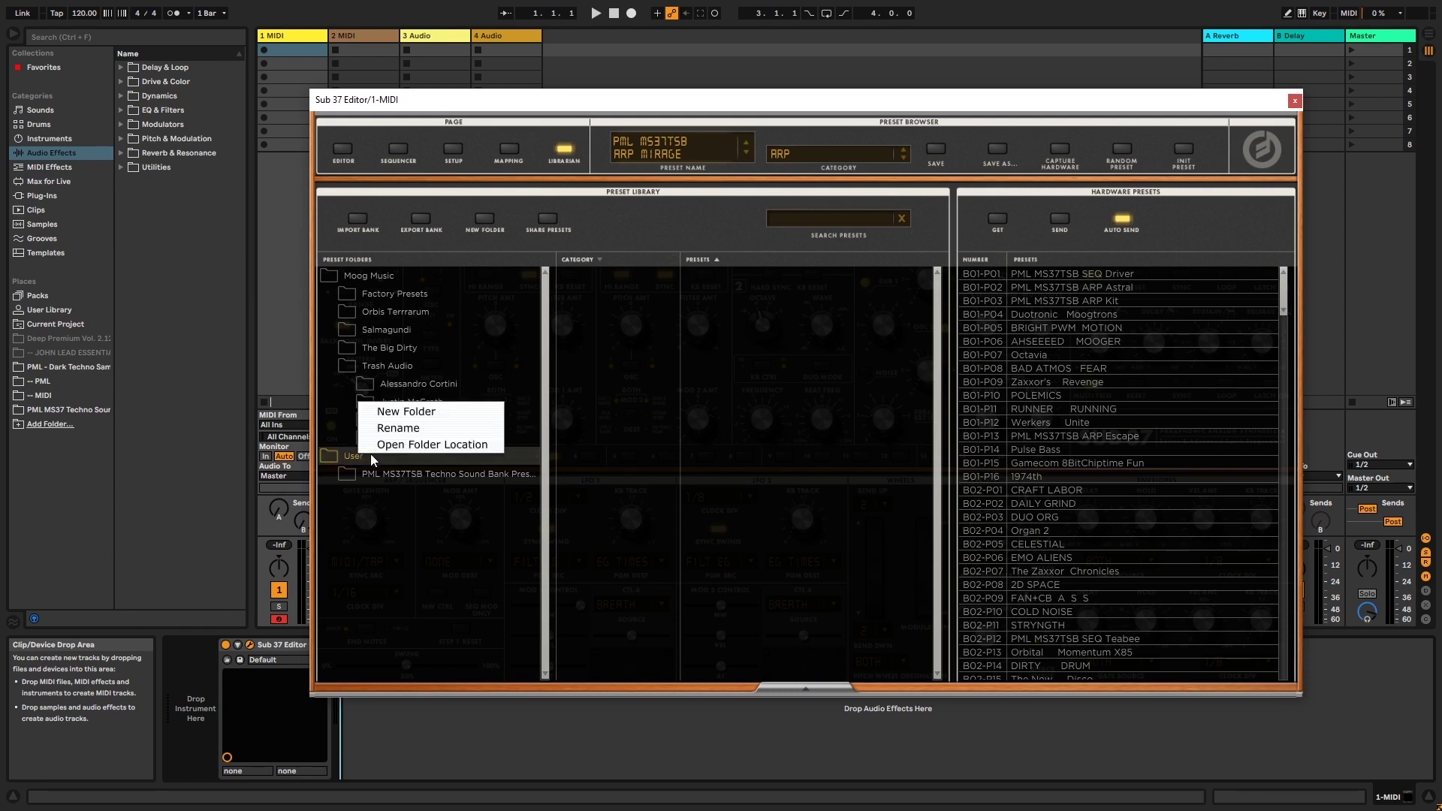
pyautogui.click(426, 443)
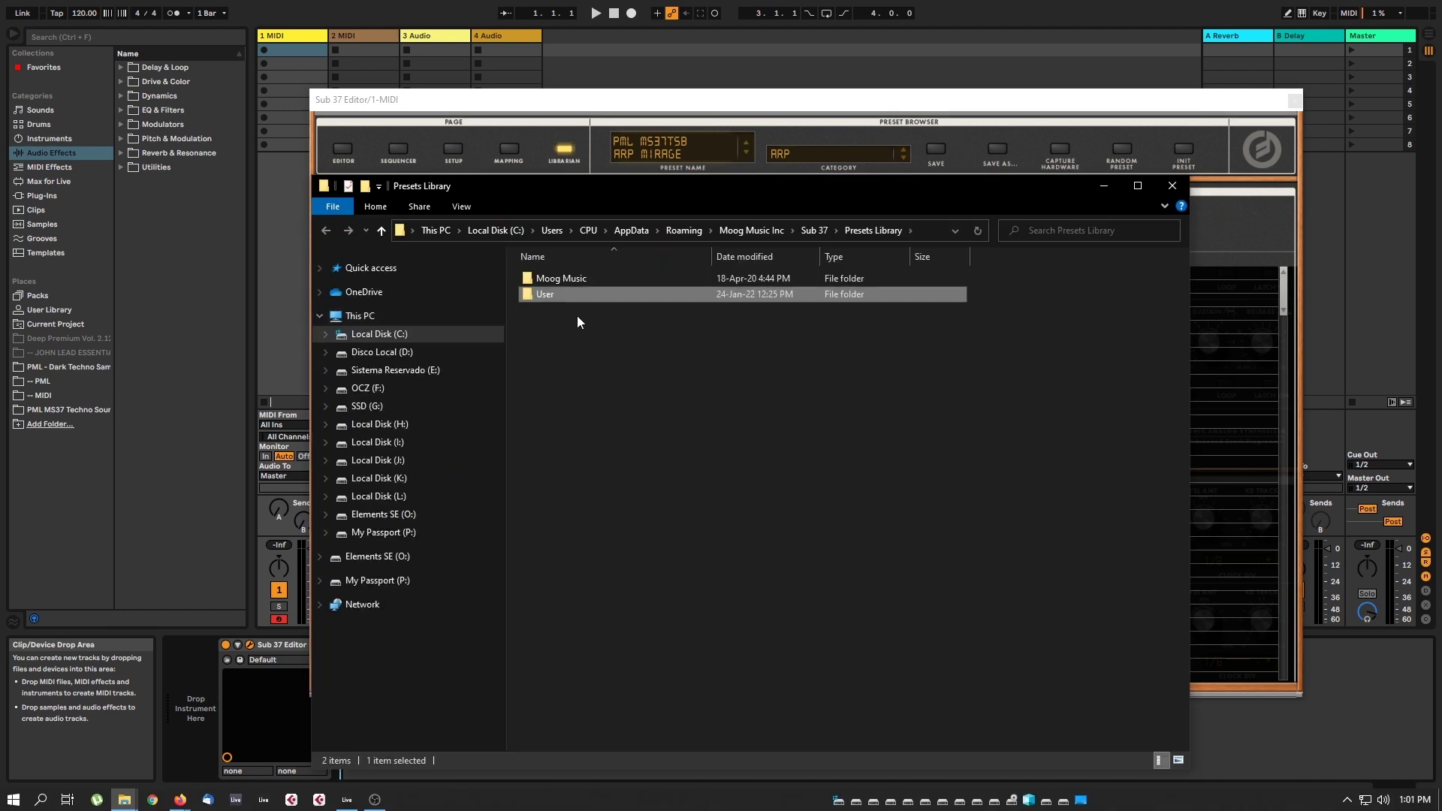
# - Examine the preset files in the User folder's PML MS37TSB Techno Sound Bank Presets subfolder, and close the file window
pyautogui.doubleClick(561, 294)
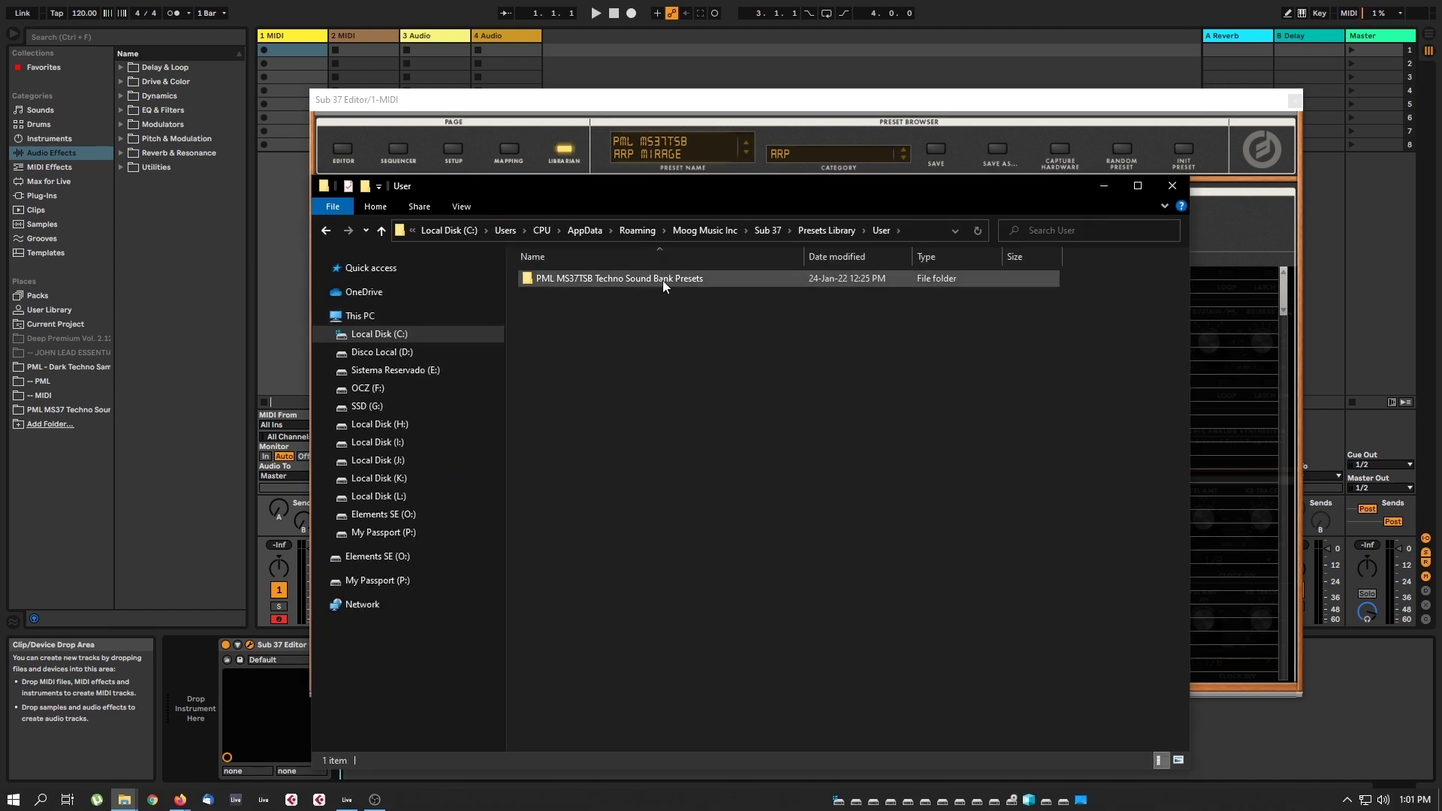
pyautogui.doubleClick(640, 278)
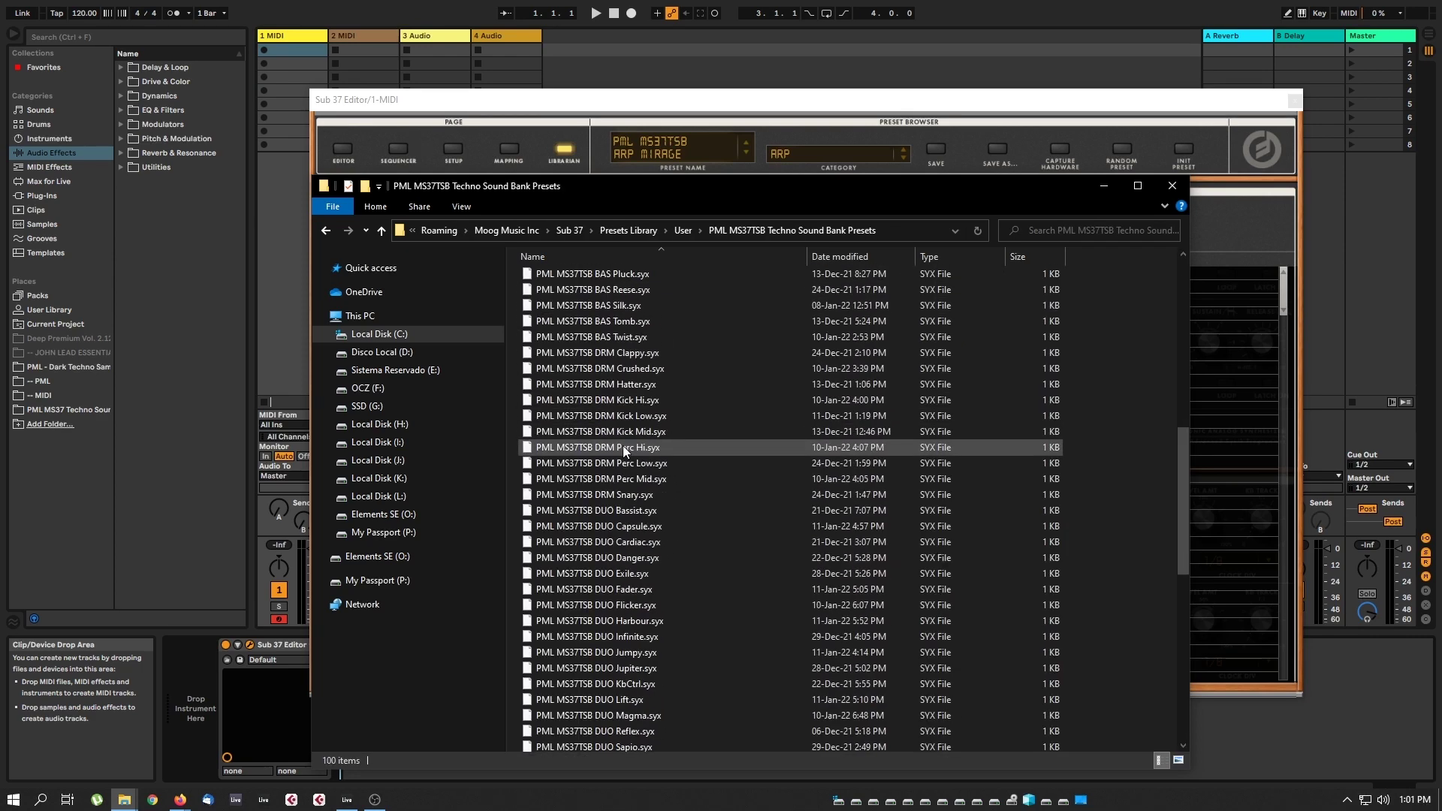
pyautogui.press('BackSpace')
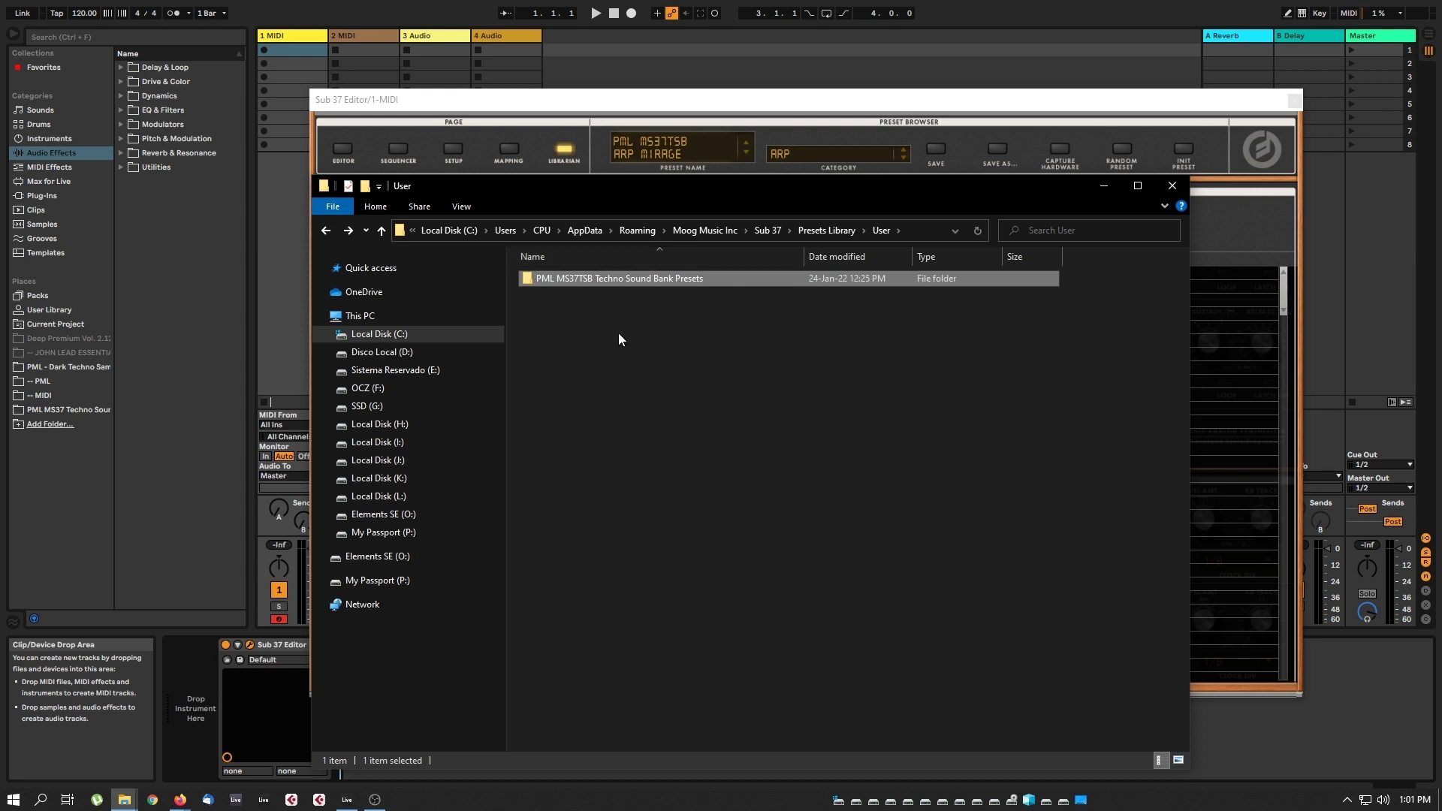
pyautogui.press('BackSpace')
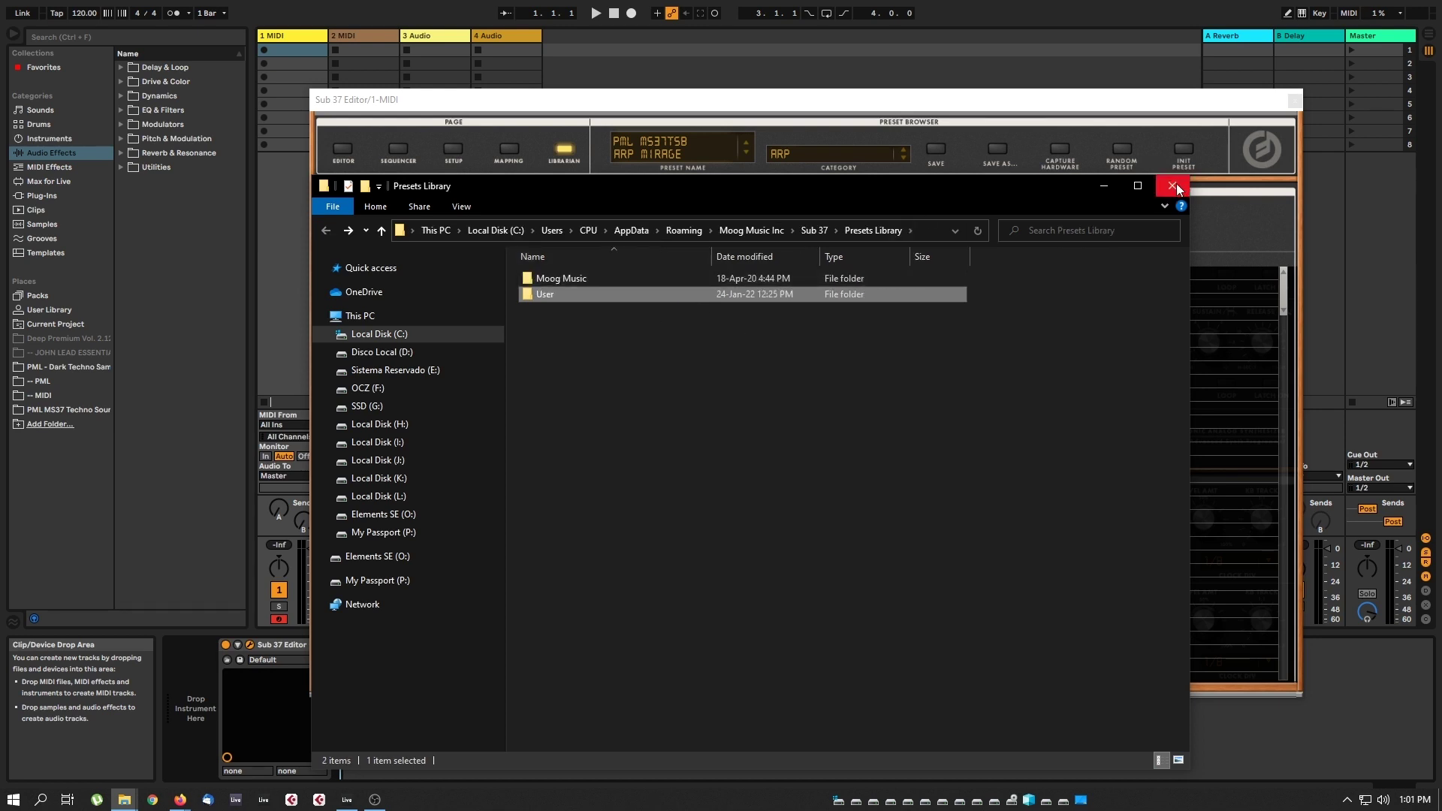
pyautogui.click(1173, 184)
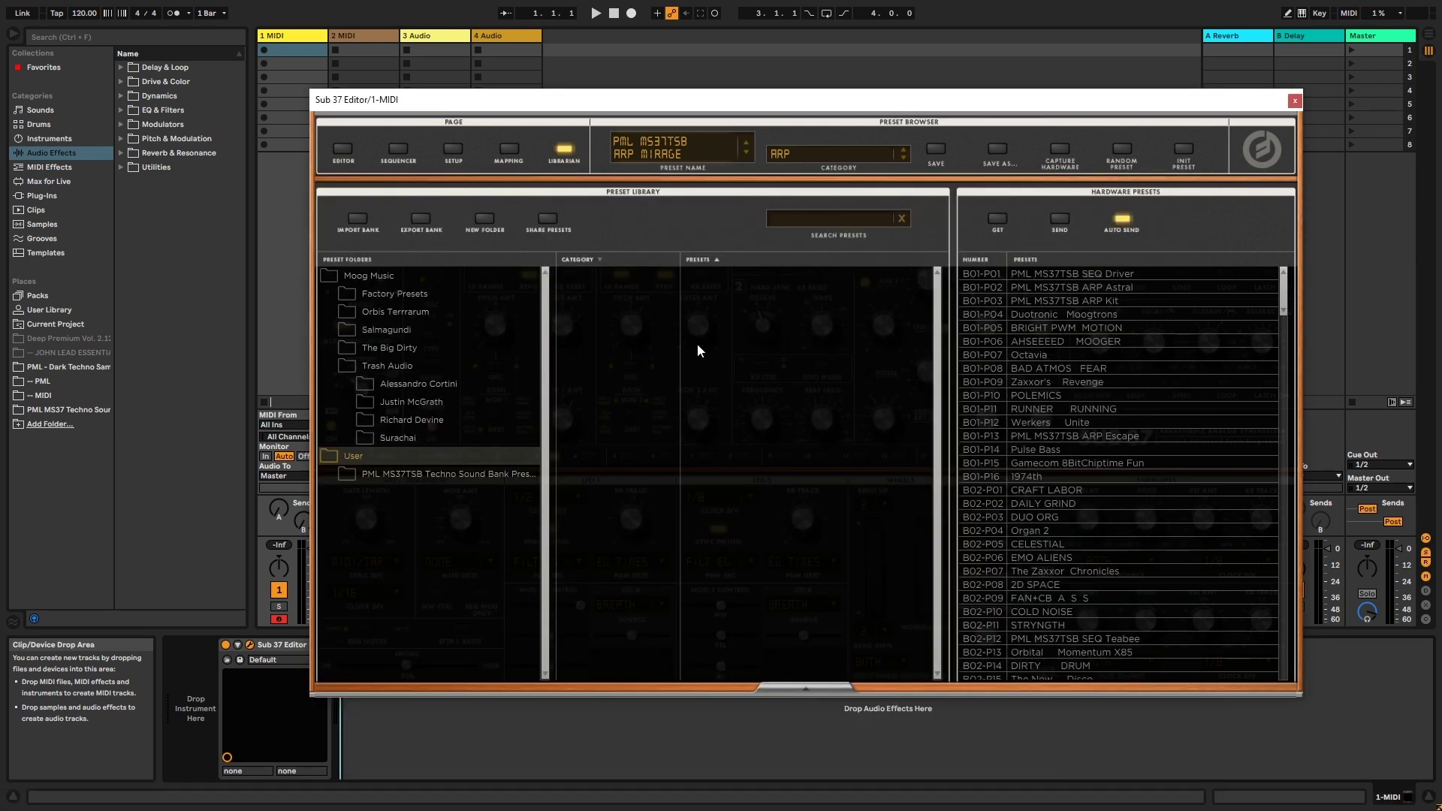
# - From the PML MS37TSB Techno Sound Bank folder, assign ARP Astral, ARP Escape and ARP Mirage to hardware slots B16-P02, B16-P03 and B16-P04
pyautogui.click(397, 473)
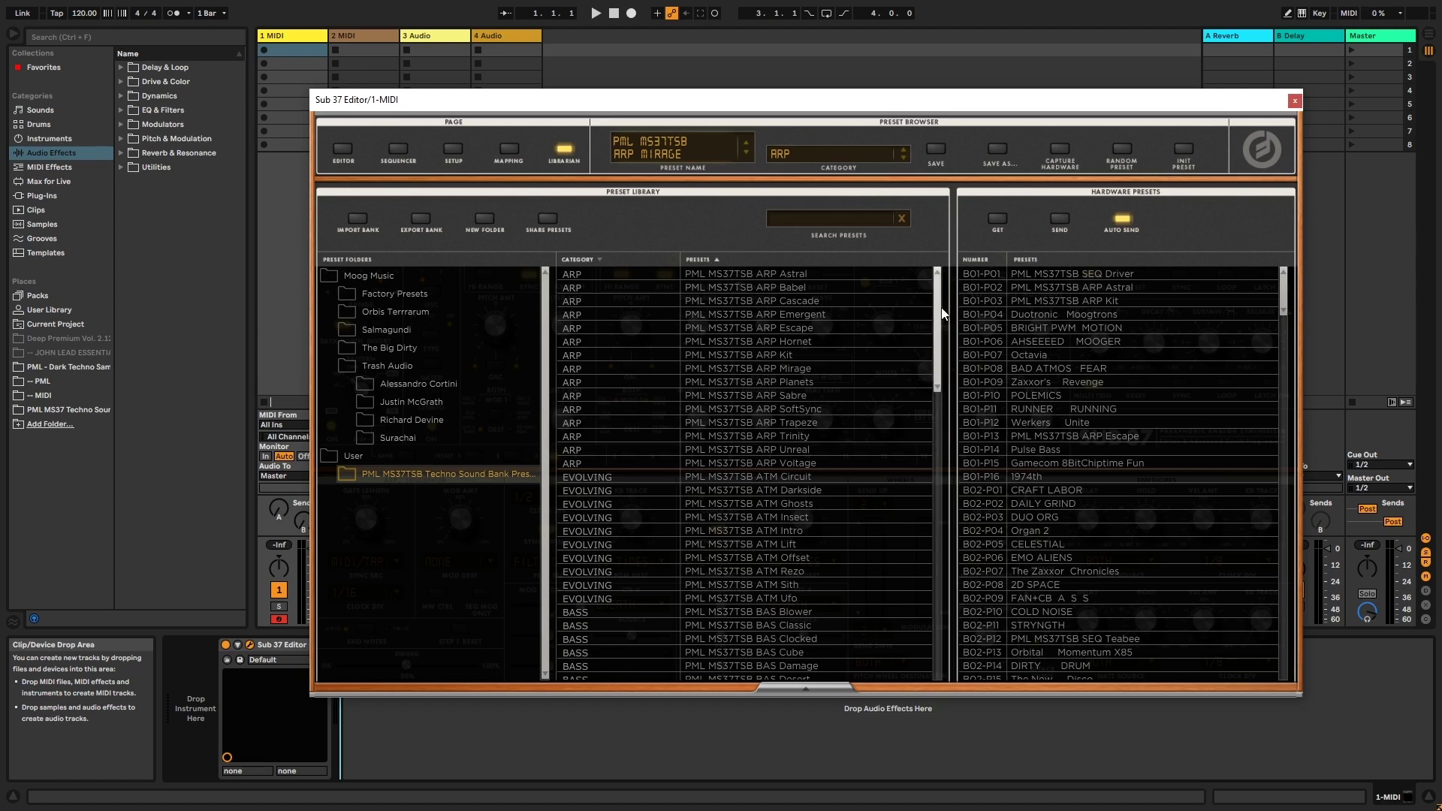
pyautogui.moveTo(939, 334)
pyautogui.mouseDown()
pyautogui.moveTo(944, 634)
pyautogui.moveTo(939, 327)
pyautogui.mouseUp()
pyautogui.moveTo(736, 106); pyautogui.dragTo(669, 96)
pyautogui.moveTo(1215, 281); pyautogui.dragTo(1223, 671)
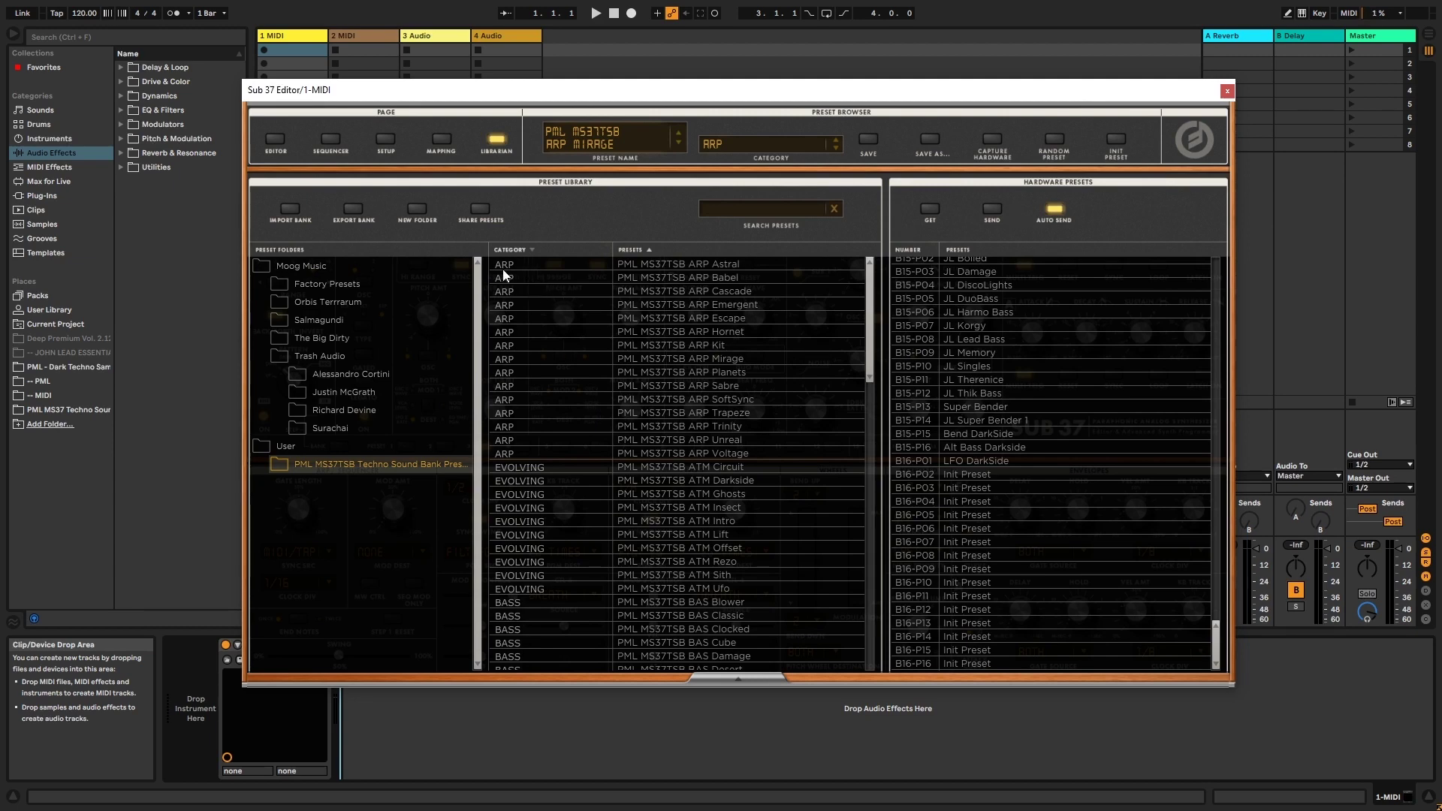
pyautogui.moveTo(507, 267); pyautogui.dragTo(974, 476)
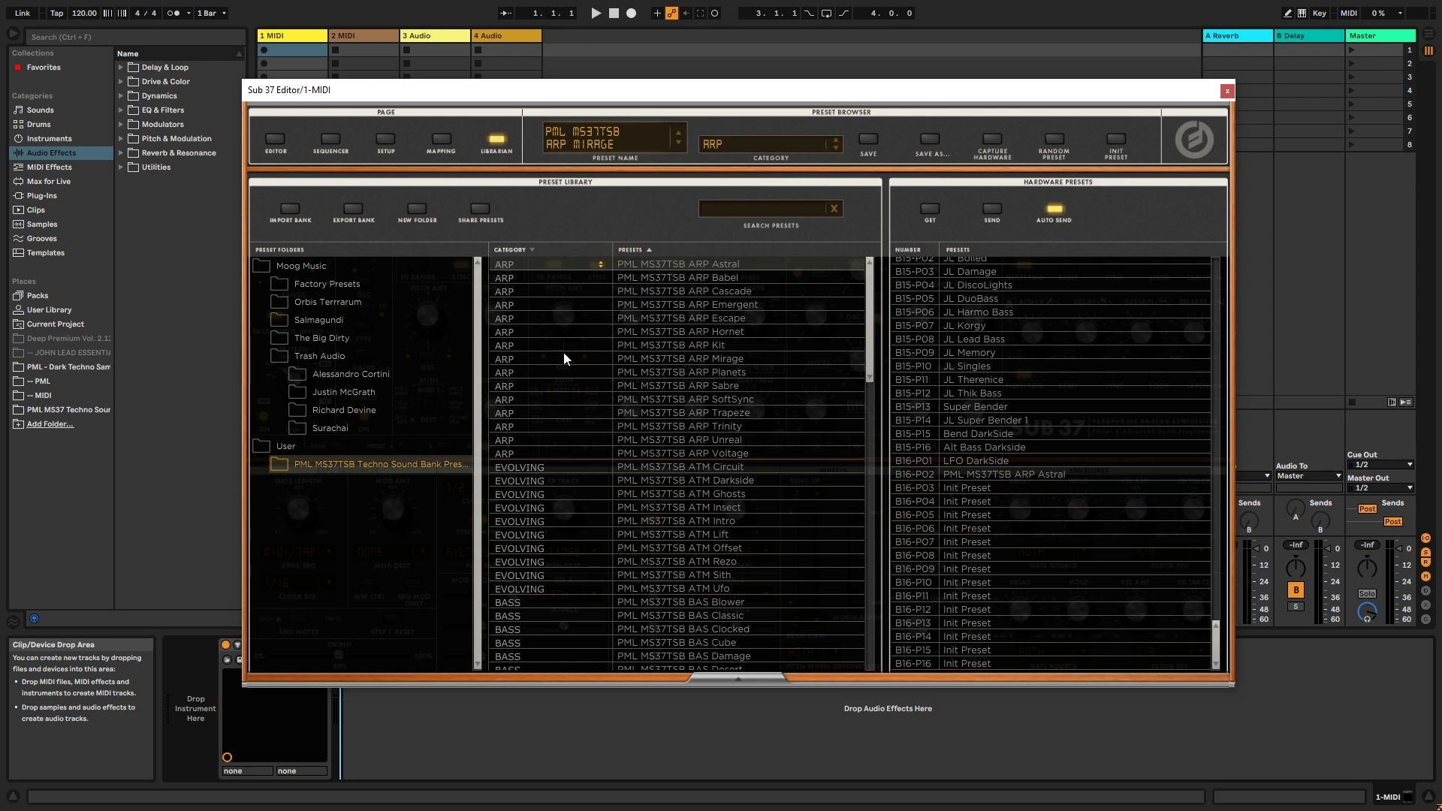
pyautogui.moveTo(512, 319); pyautogui.dragTo(997, 491)
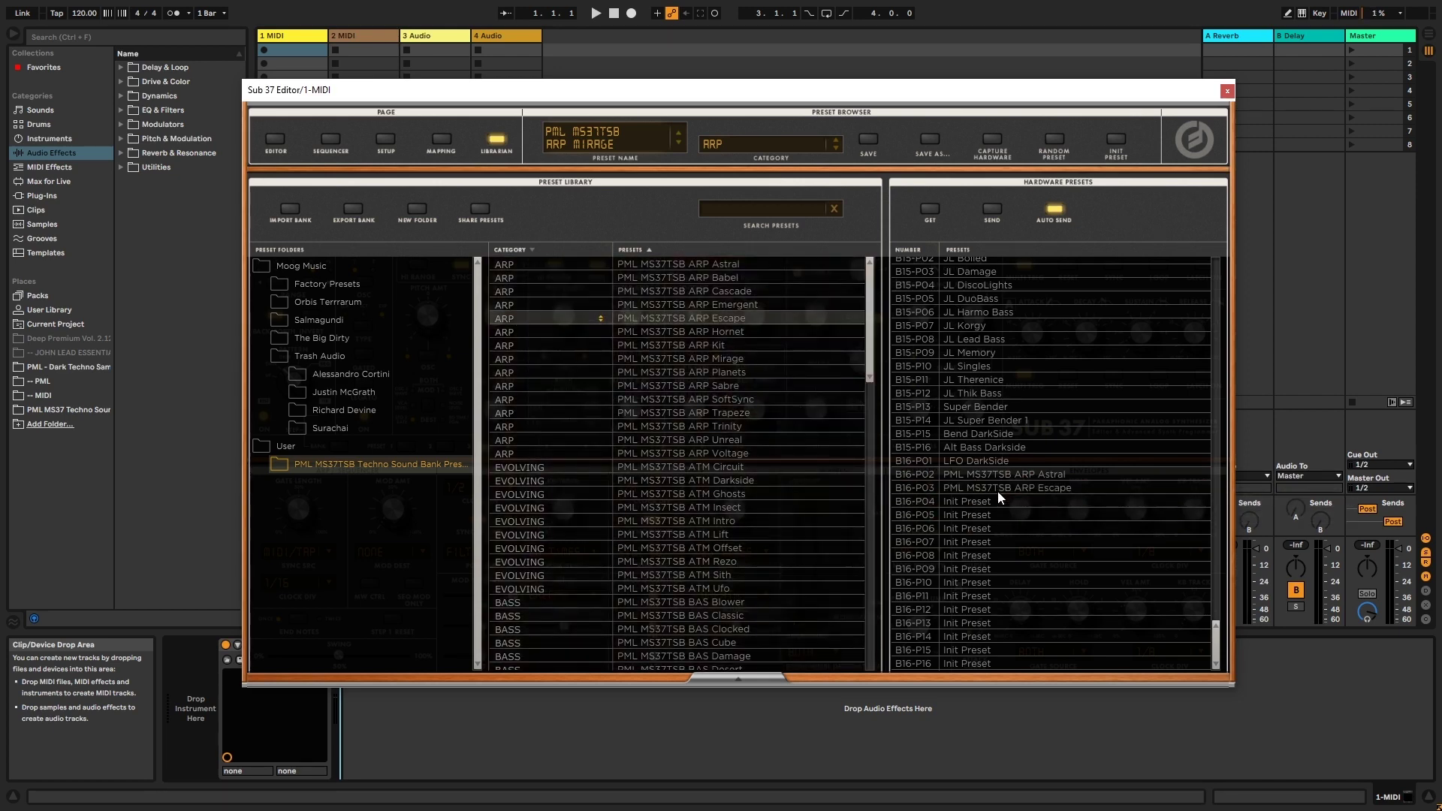
pyautogui.moveTo(516, 353); pyautogui.dragTo(979, 500)
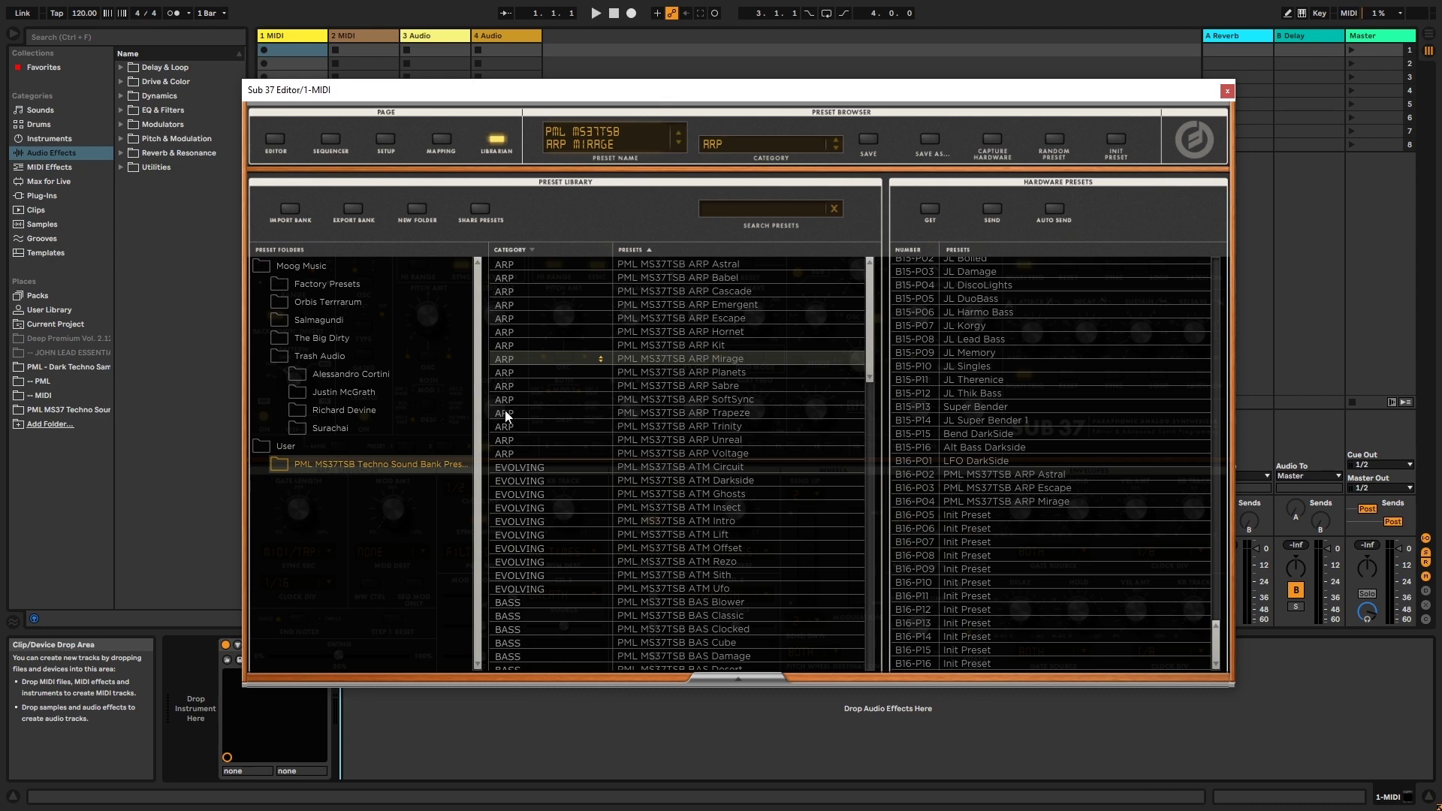
# - Assign ARP SoftSync to hardware slot B16-P05 with a manual send, and the ten ATM presets to B16-P06 through B16-P15
pyautogui.moveTo(506, 399); pyautogui.dragTo(958, 516)
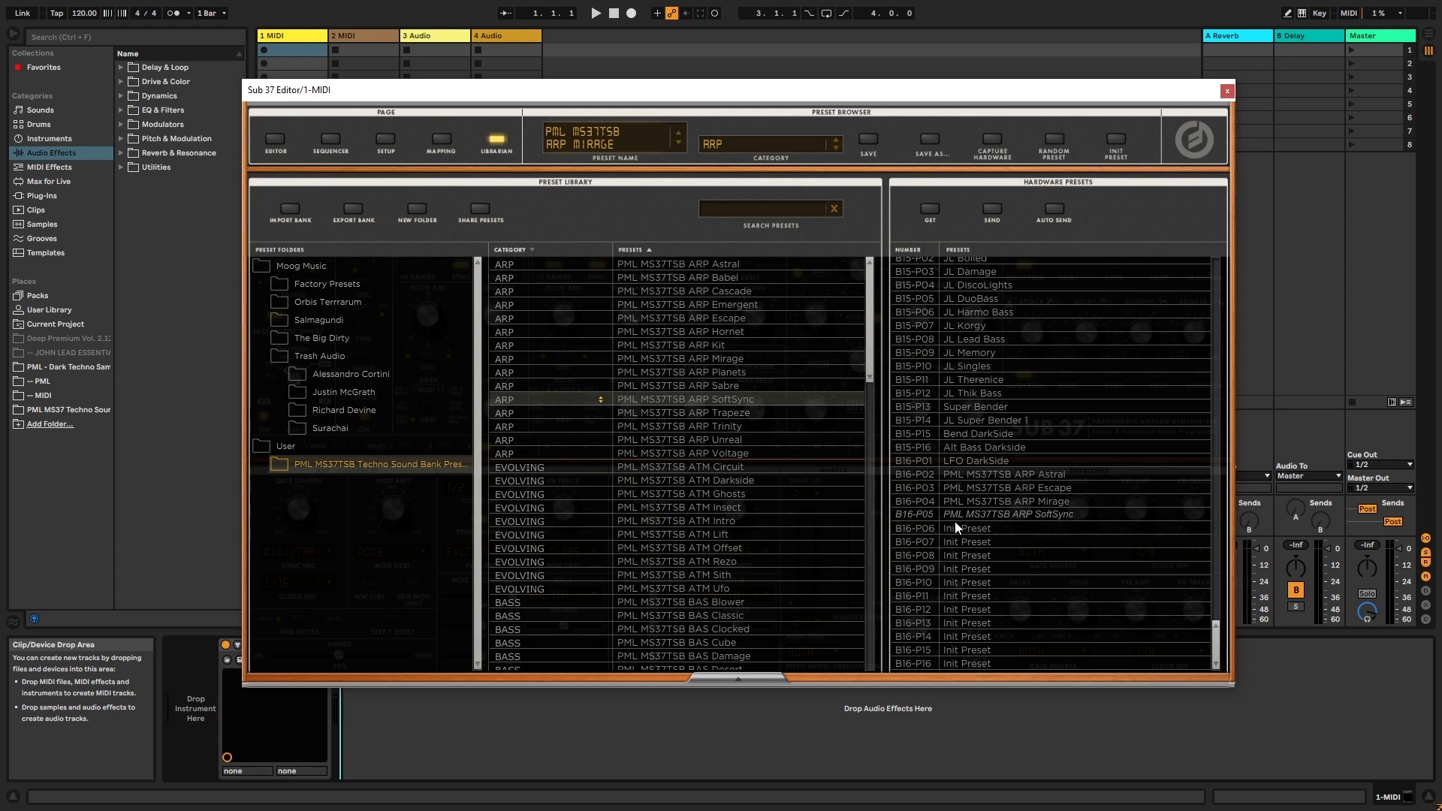
pyautogui.click(995, 211)
pyautogui.moveTo(542, 583); pyautogui.dragTo(953, 527)
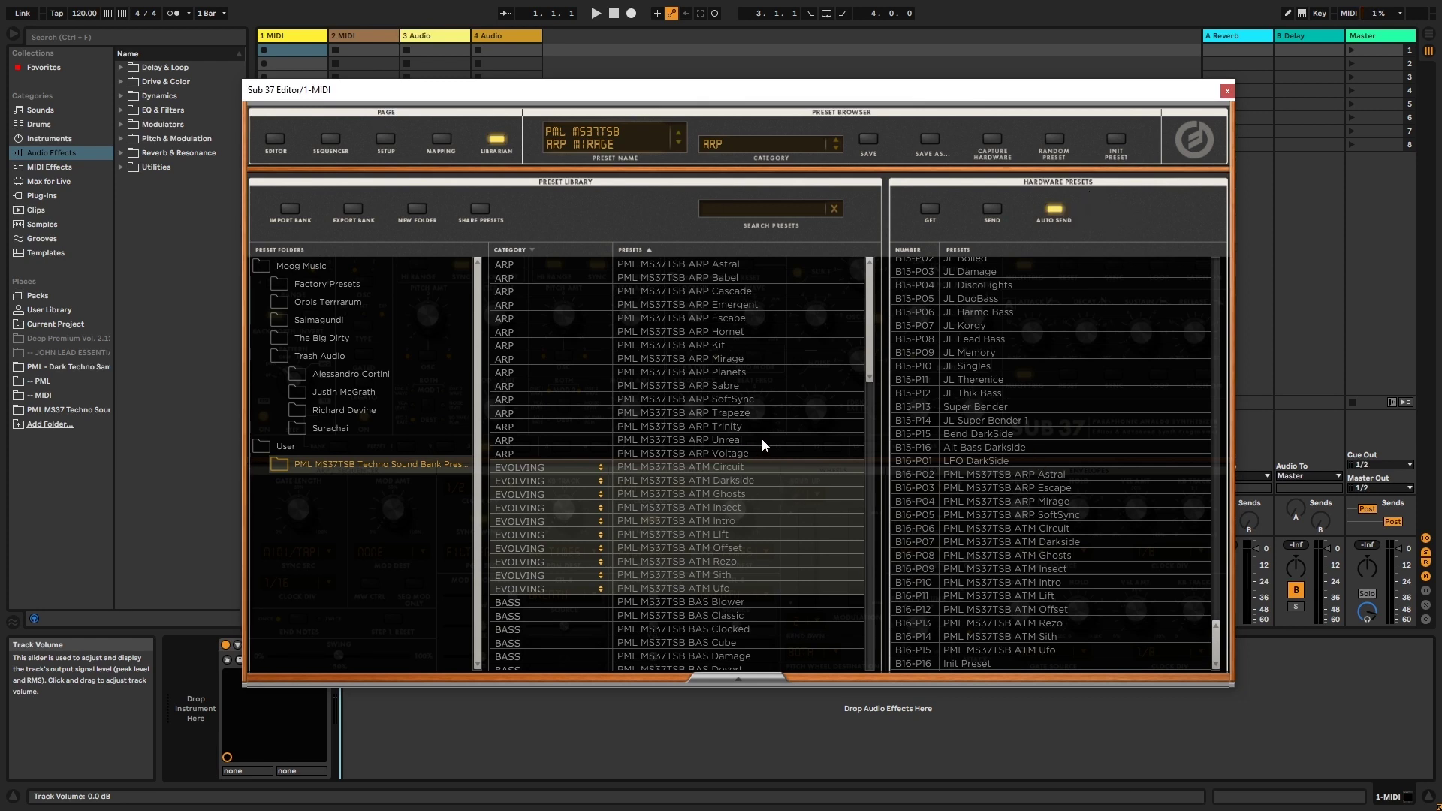
# - Load the ARP Hornet preset from the library, followed by ARP Planets
pyautogui.click(539, 305)
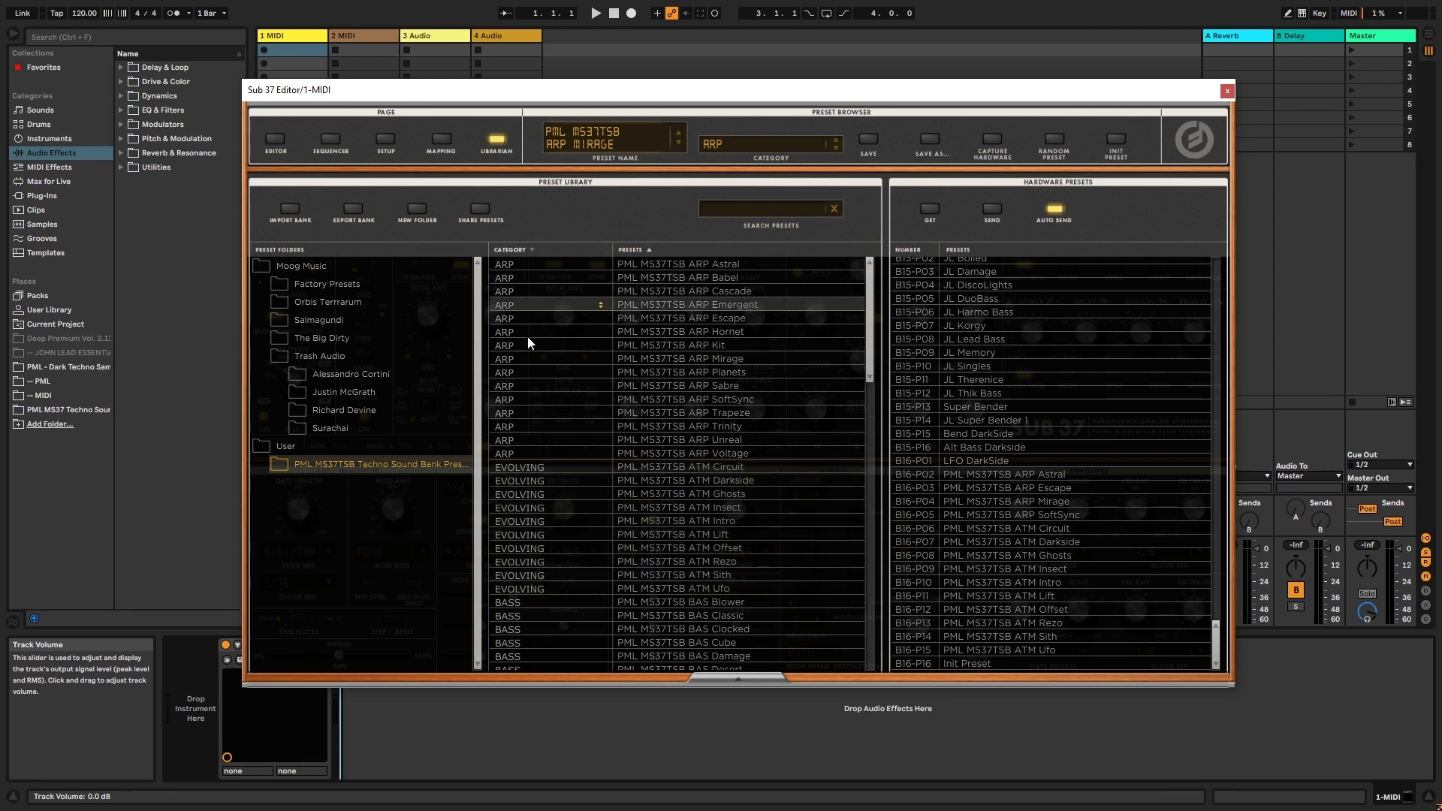
pyautogui.click(506, 331)
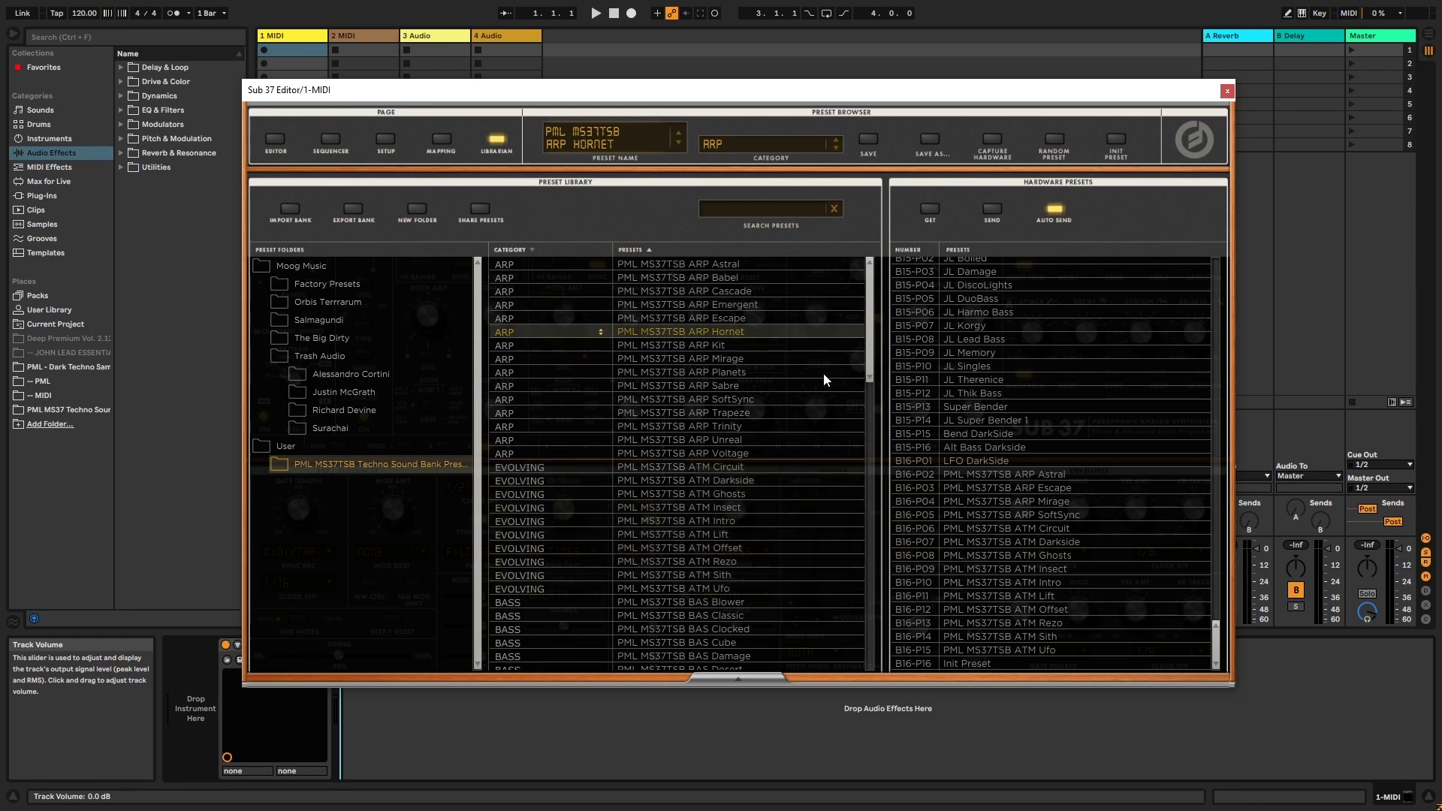
pyautogui.click(529, 375)
pyautogui.scroll(-4, 662, 398)
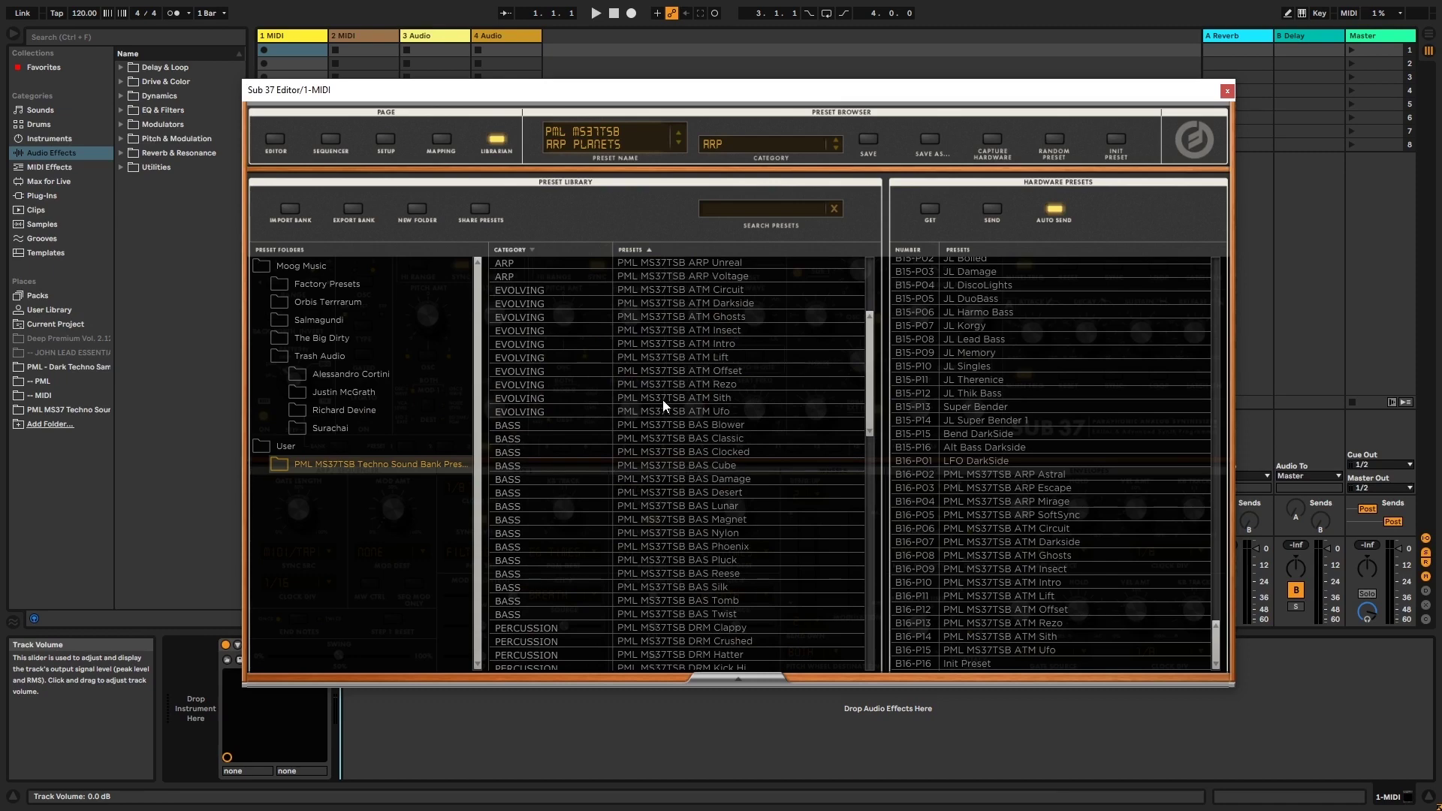
pyautogui.scroll(4, 688, 394)
# - Try to select a range of library presets across the whole sound bank and copy it into the hardware presets
pyautogui.click(514, 279)
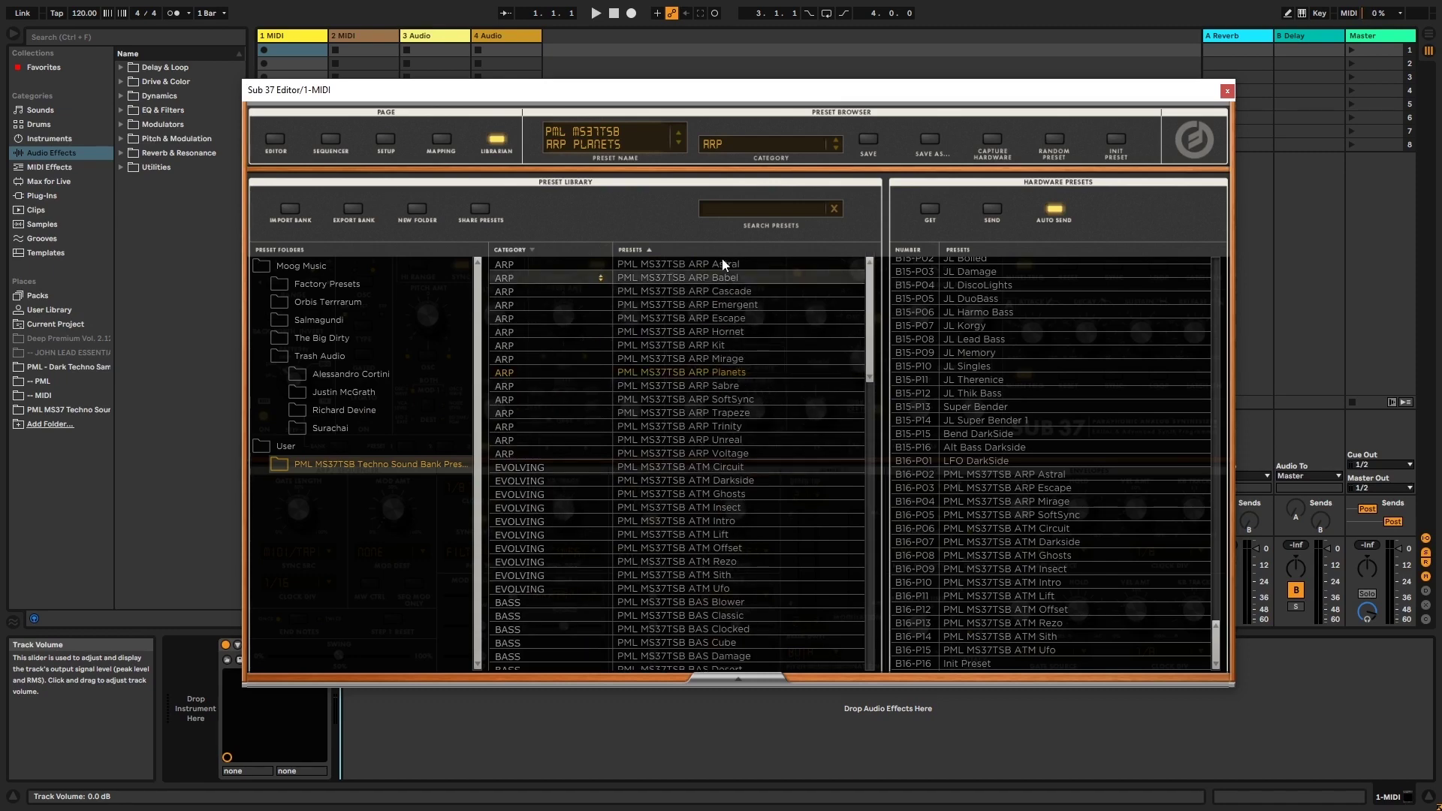
pyautogui.moveTo(864, 287); pyautogui.dragTo(890, 634)
pyautogui.keyDown('shift'); pyautogui.click(521, 664); pyautogui.keyUp('shift')
pyautogui.moveTo(555, 363); pyautogui.dragTo(952, 435)
pyautogui.scroll(10, 565, 341)
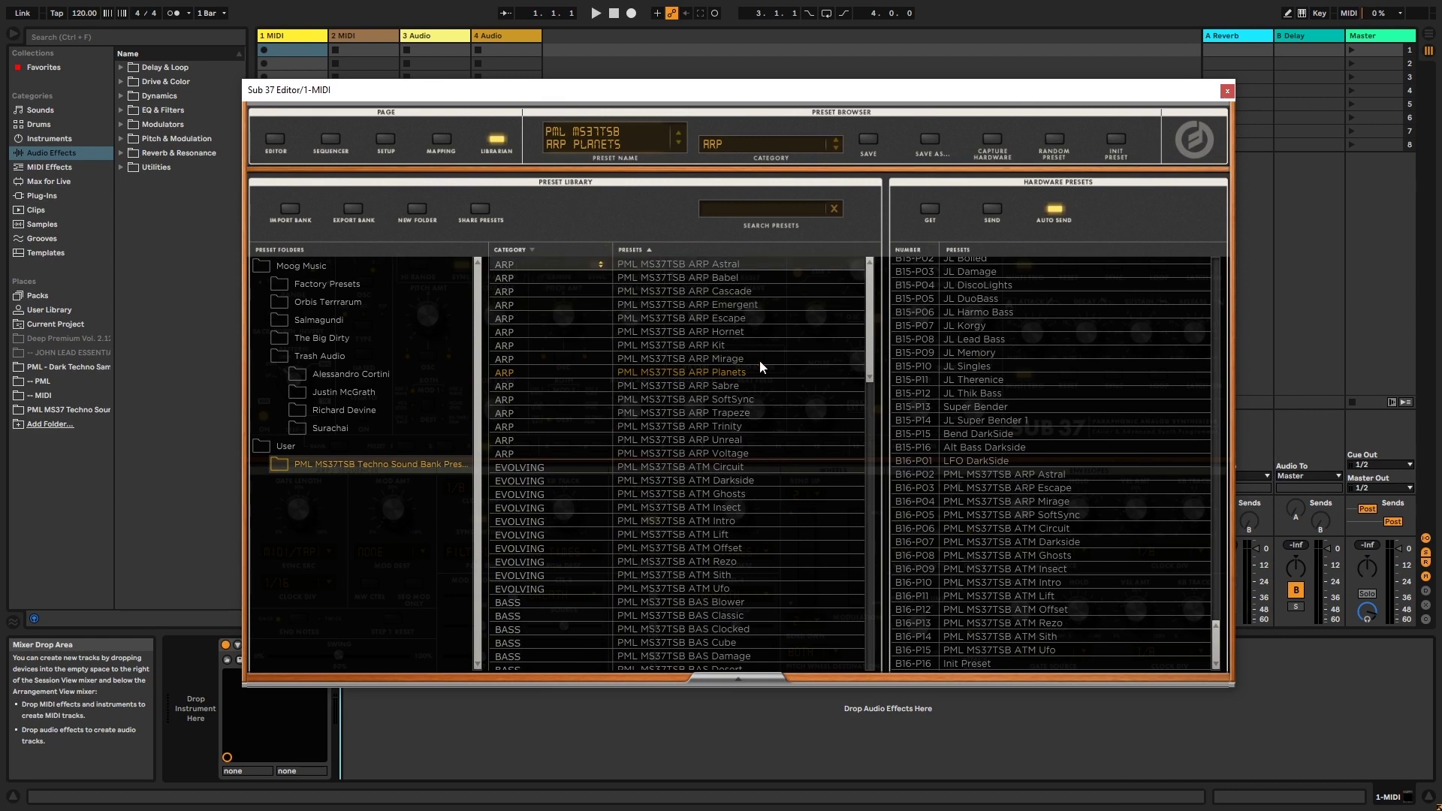
pyautogui.rightClick(693, 373)
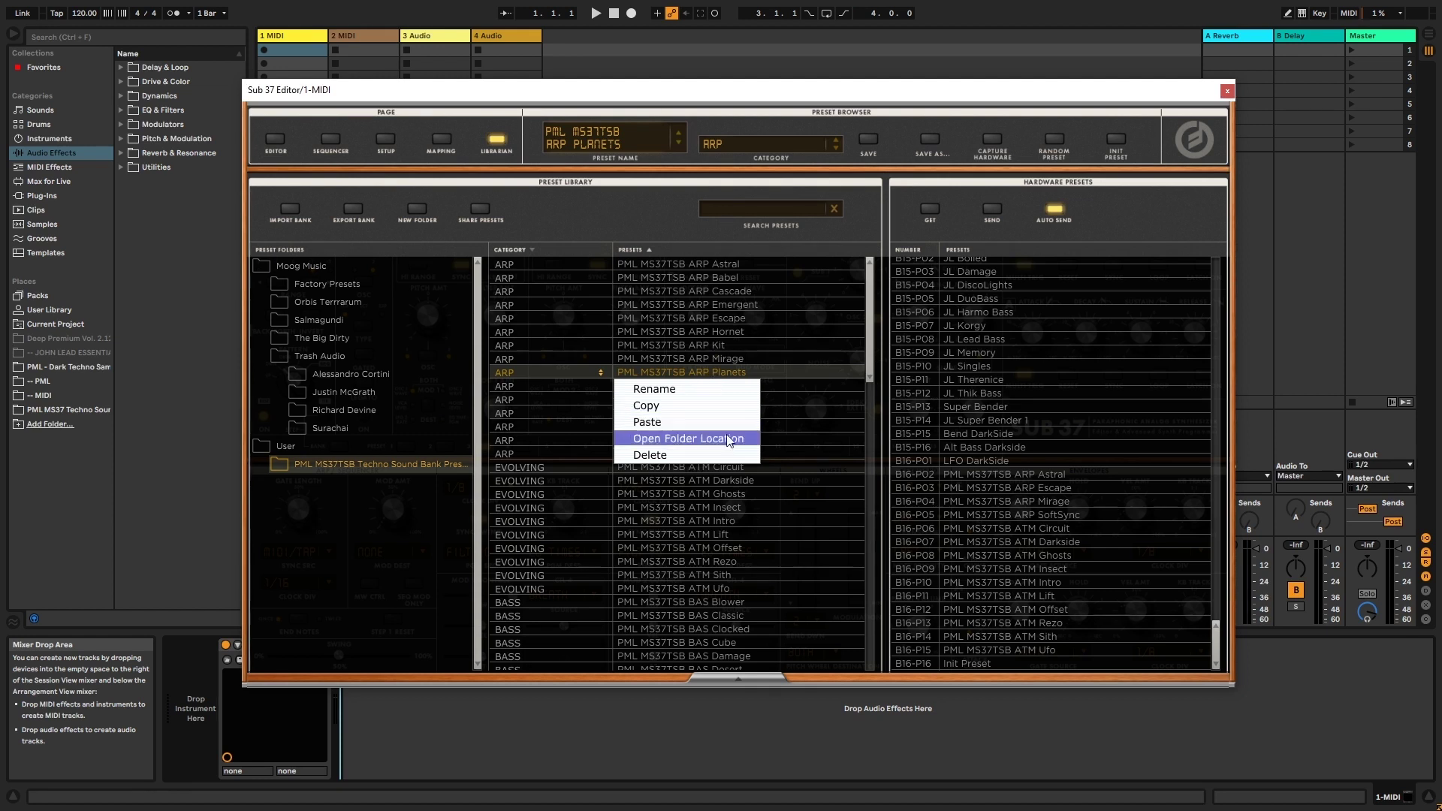
pyautogui.click(687, 362)
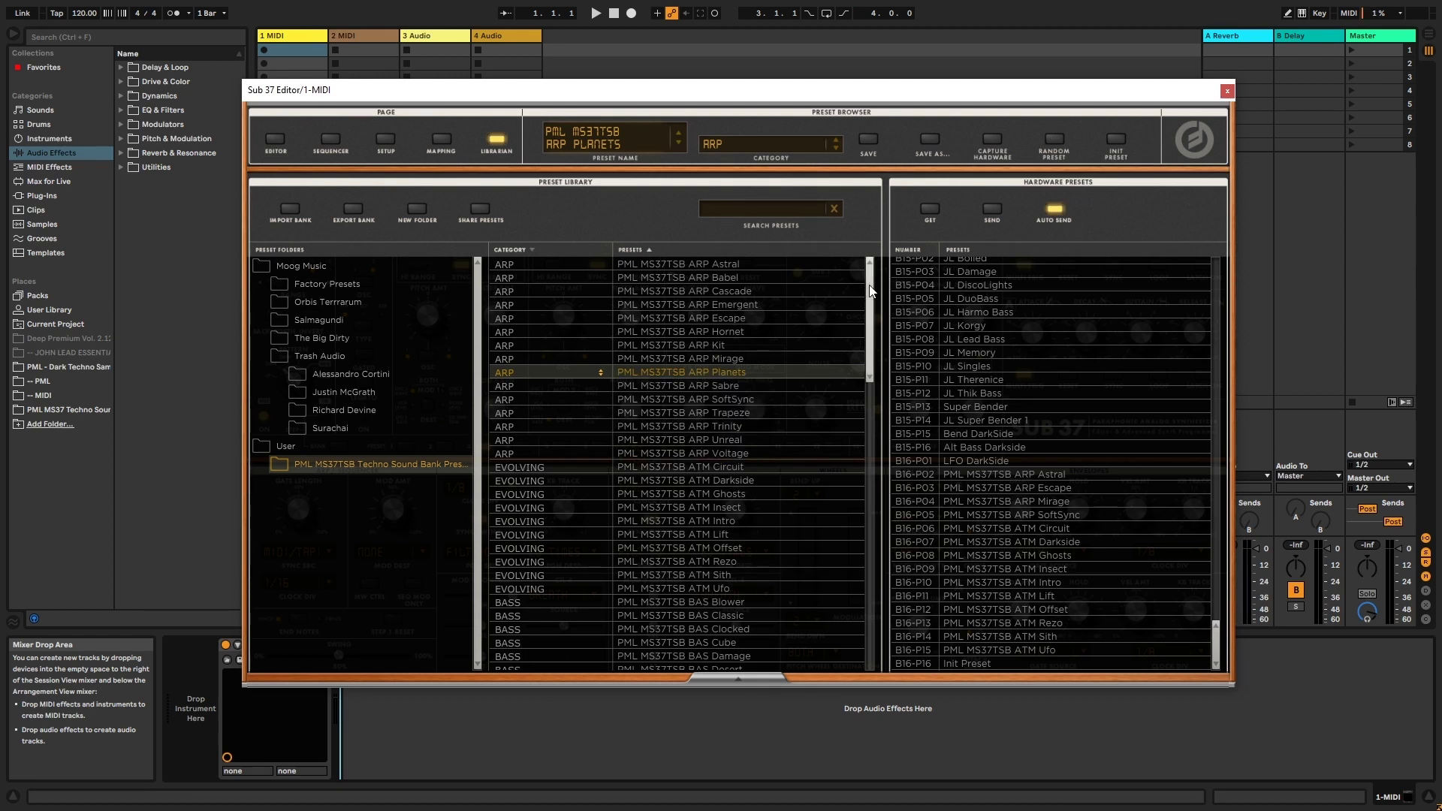